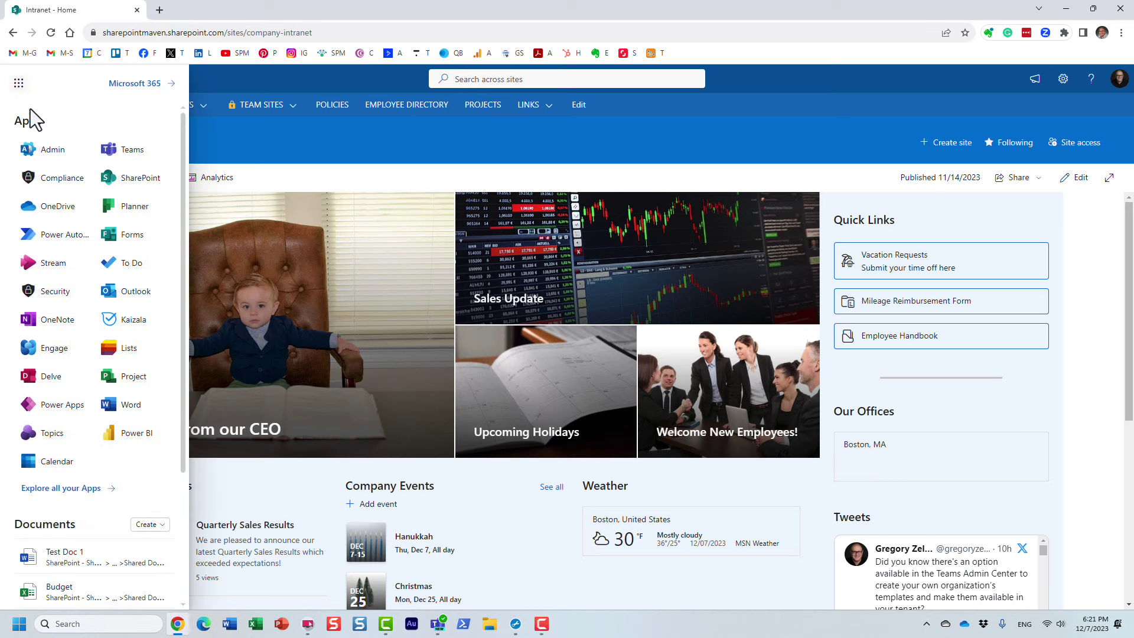
Step: Open SharePoint from the app launcher in a new browser tab
click(166, 178)
click(204, 208)
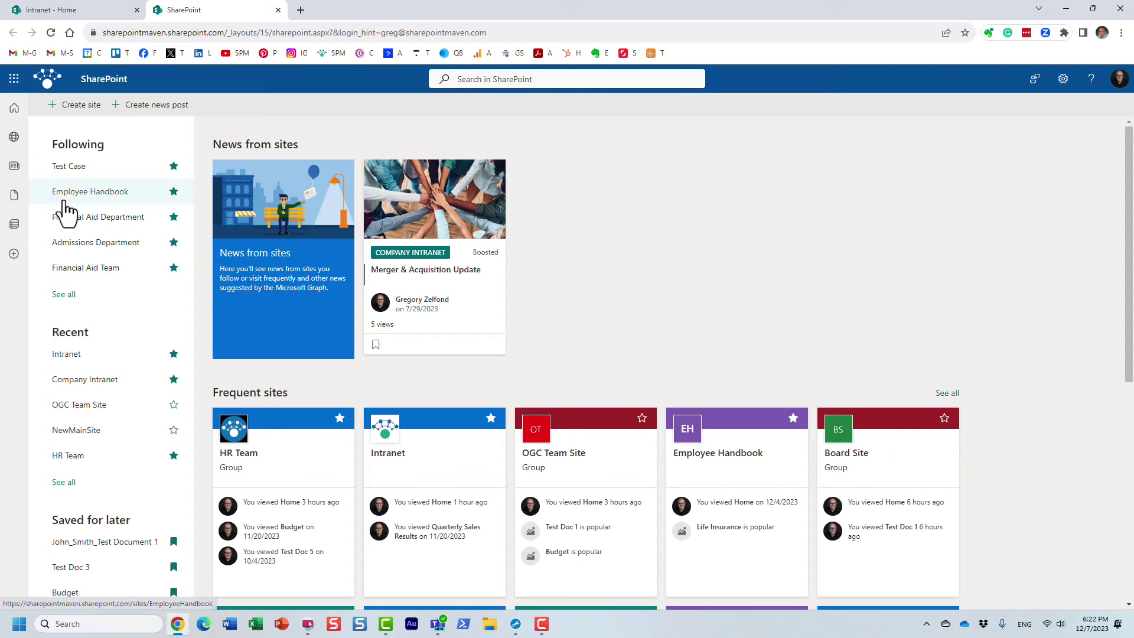
Step: Run a trial SharePoint search for 'test'
click(463, 80)
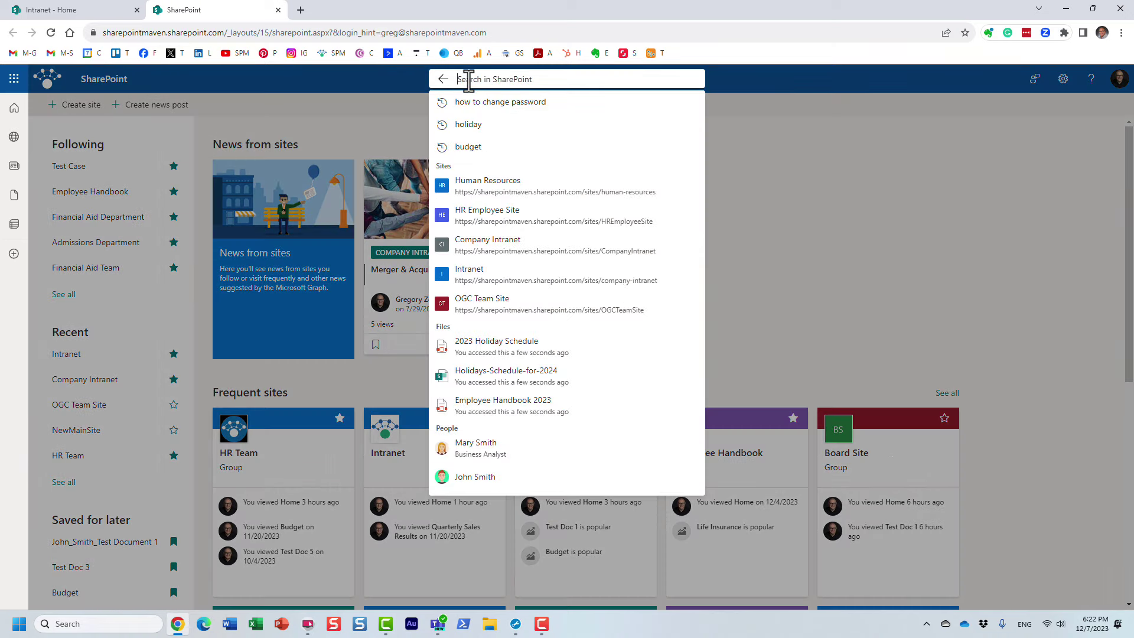
text(test)
key(Return)
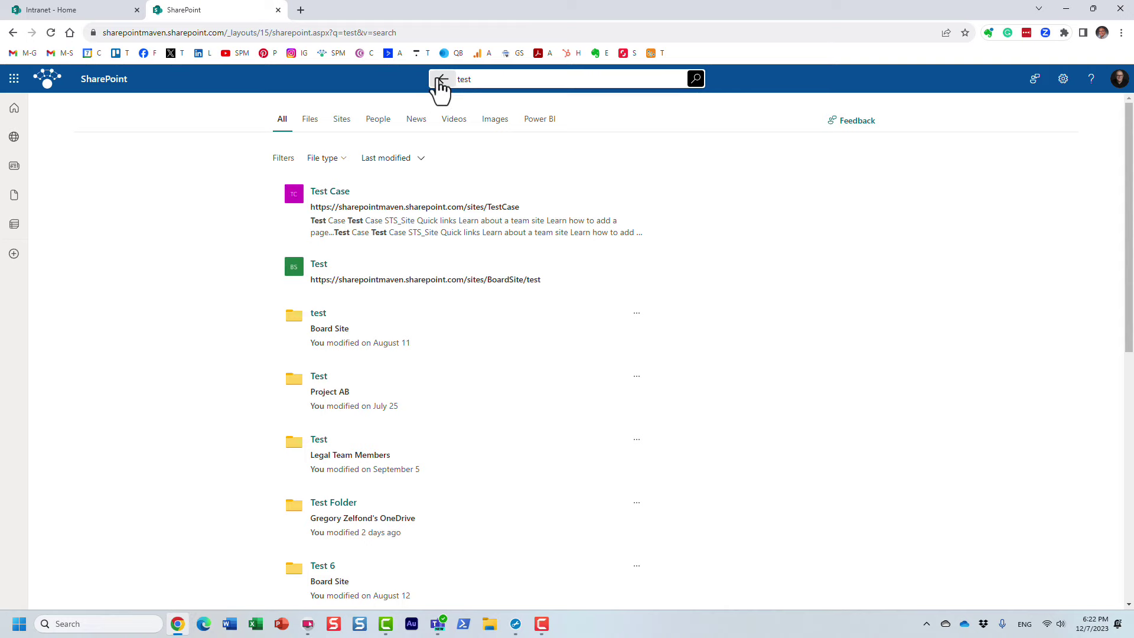
Step: Return home and search for 'fims' to show the Financial Information Management Systems answer
click(442, 79)
click(498, 79)
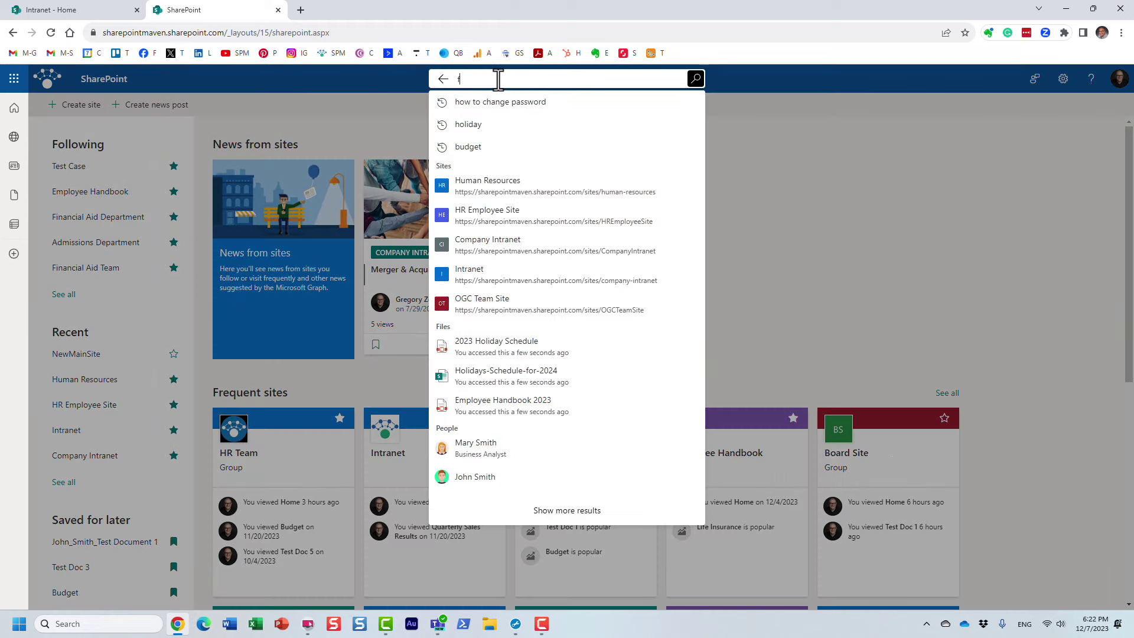
text(fims)
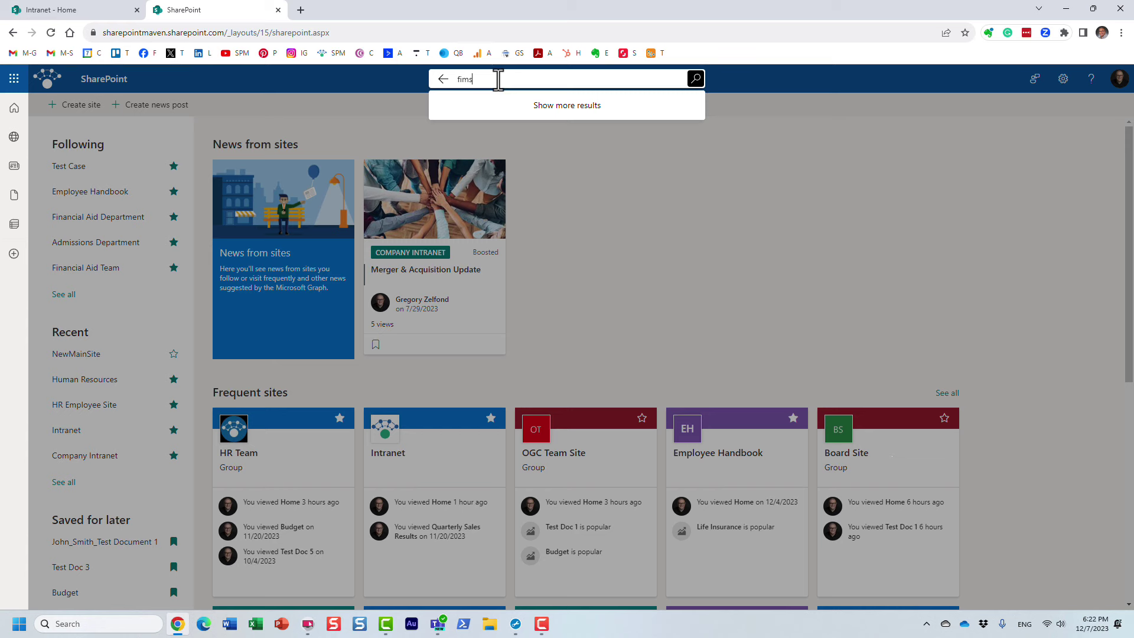
key(Return)
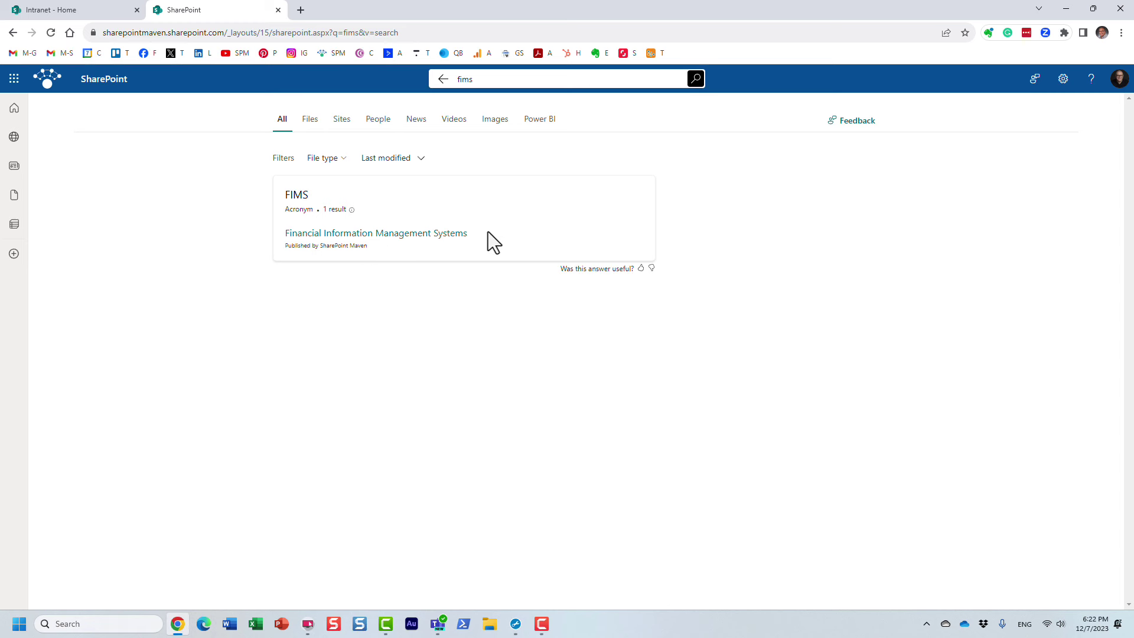
Step: Search 'spm', confirm the SharePoint Maven acronym card, then return to the start page
click(443, 78)
click(463, 83)
text(spm)
key(Return)
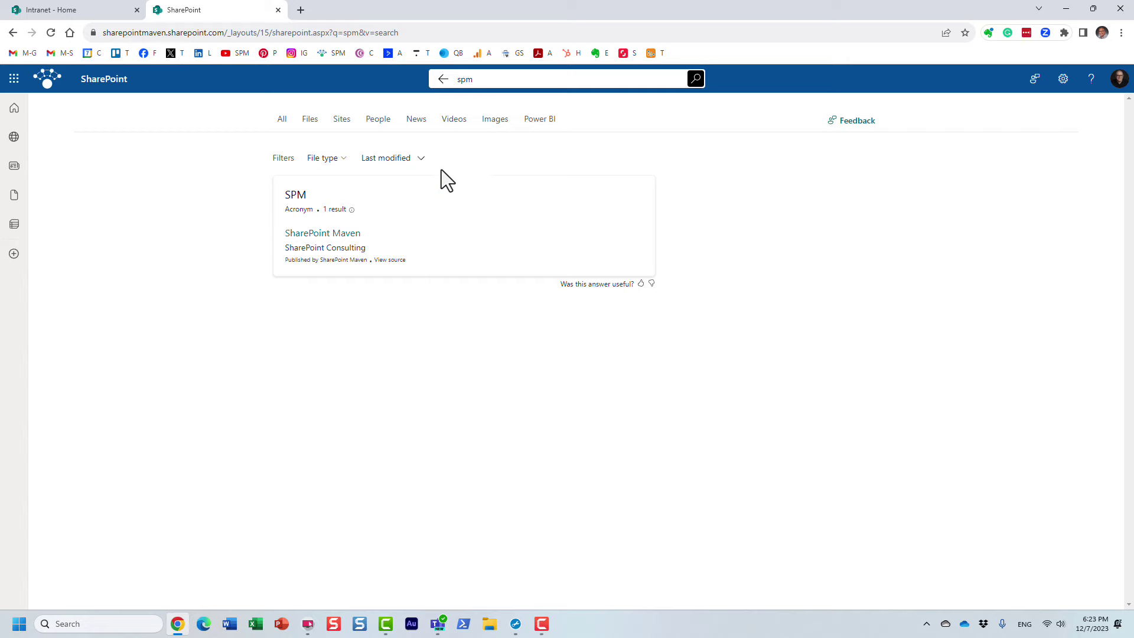
click(443, 79)
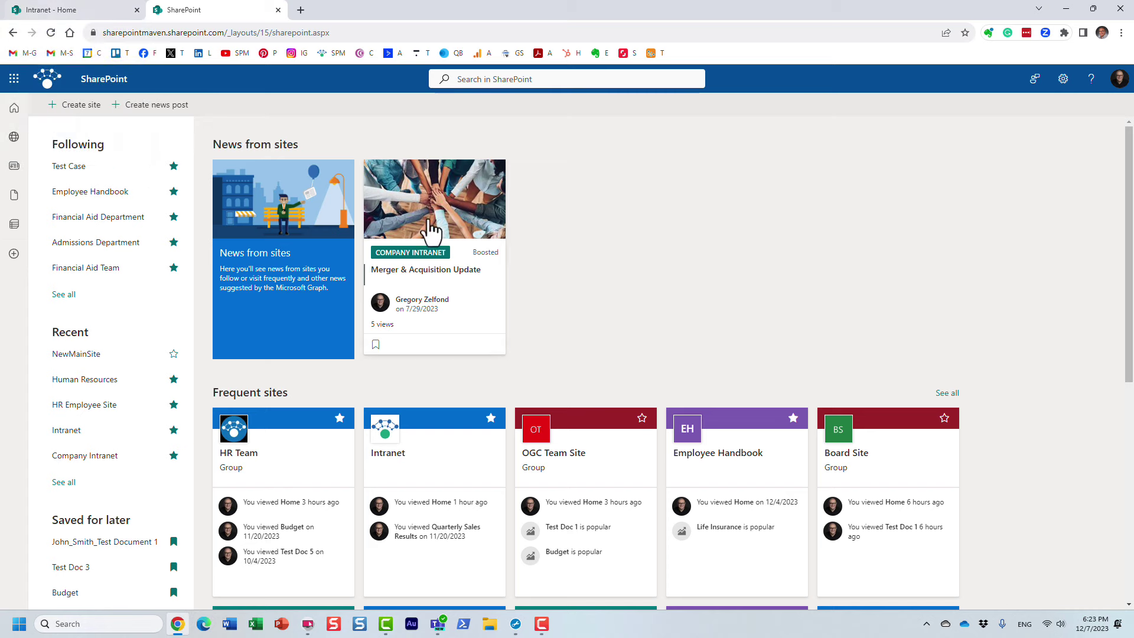
Step: From the Intranet tab's app list, open Admin in a new tab and reload it
click(62, 10)
click(15, 83)
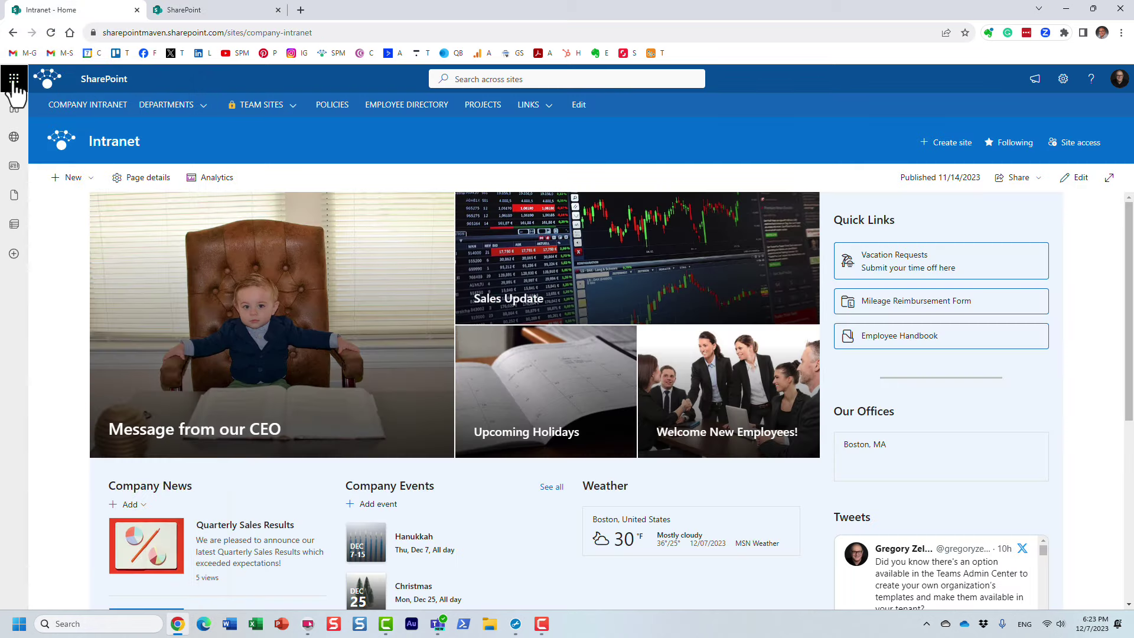
click(14, 83)
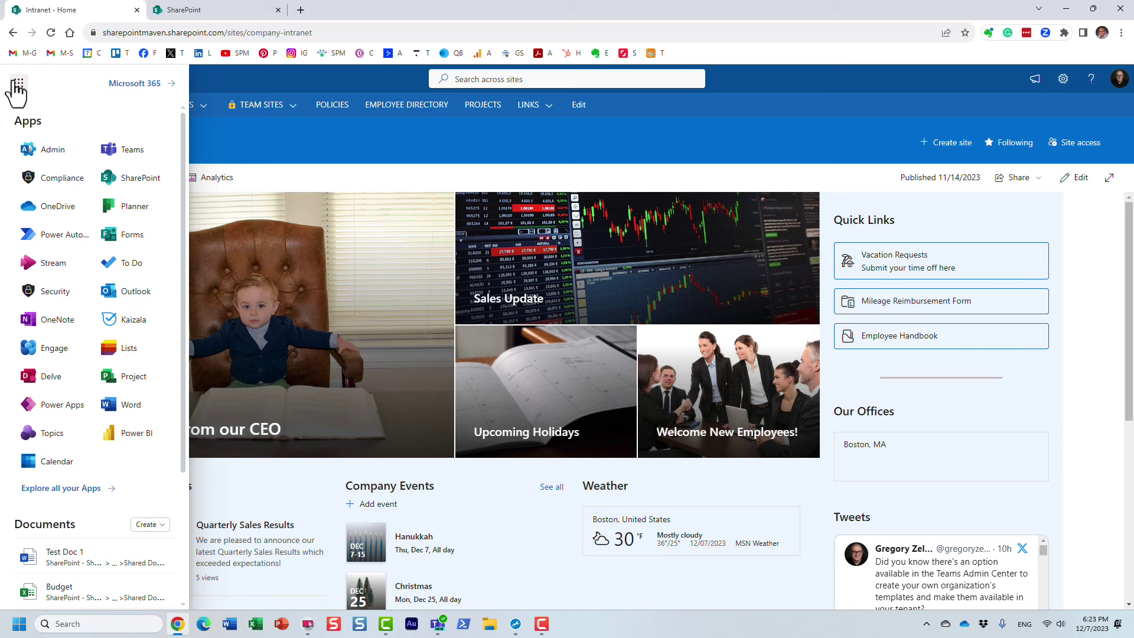
right_click(50, 171)
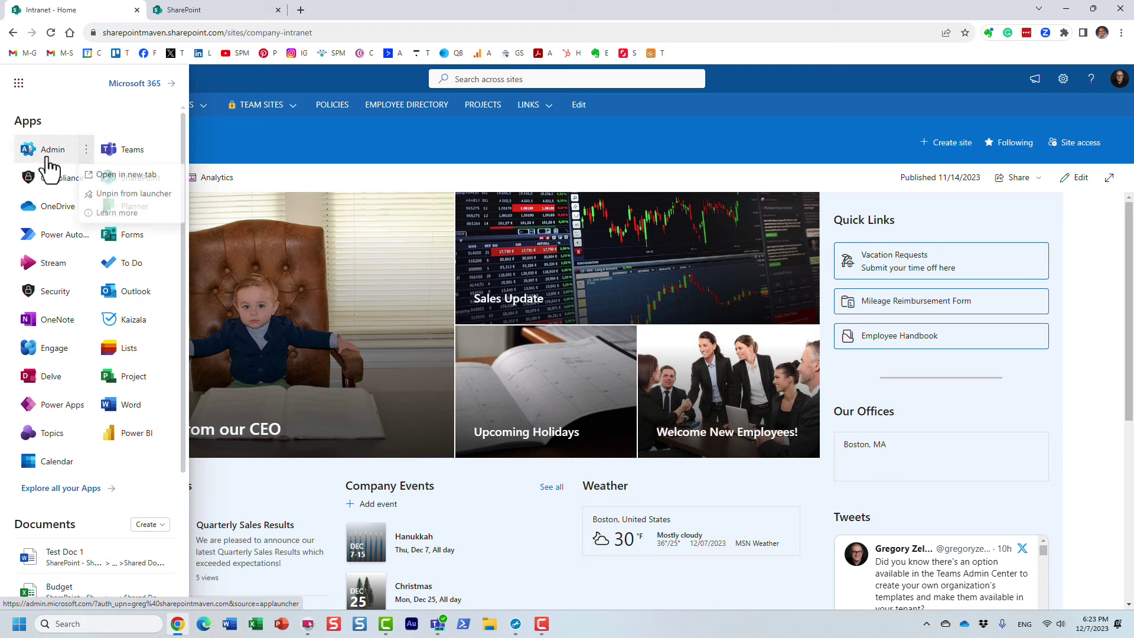
click(126, 176)
click(408, 384)
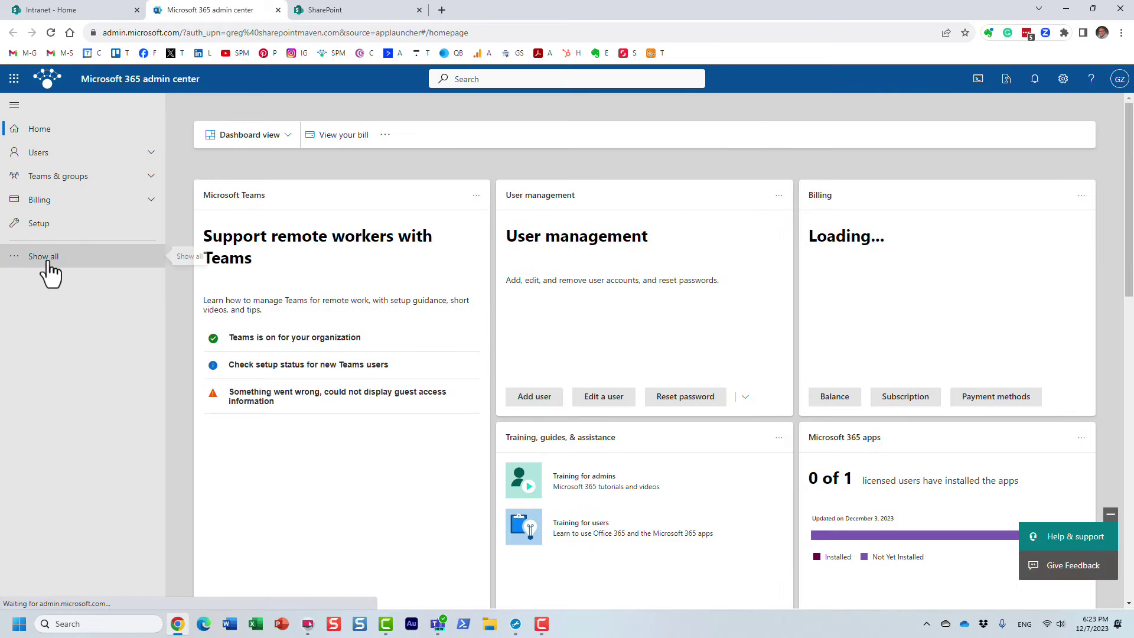
Step: Go through Show all and All admin centers to the Search & intelligence page
click(45, 264)
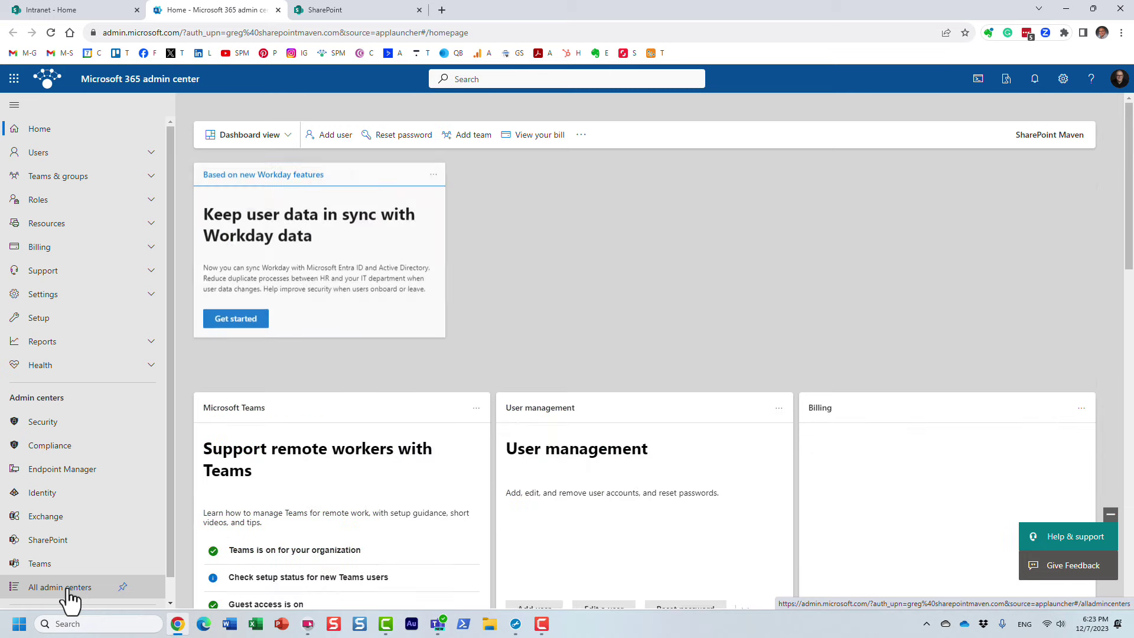
click(67, 589)
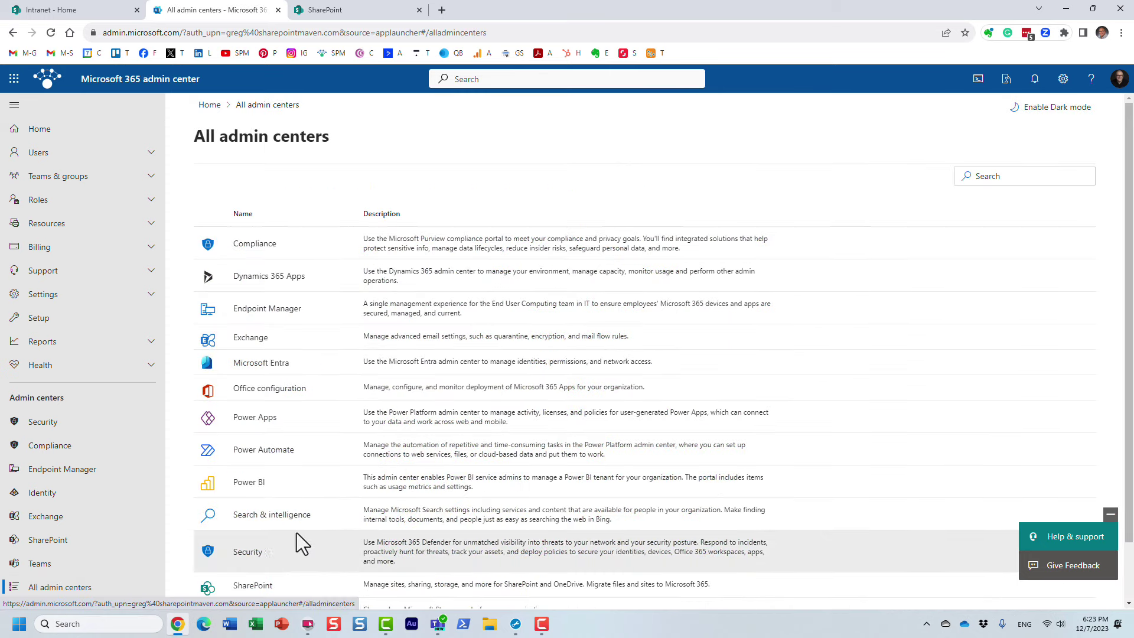
click(273, 515)
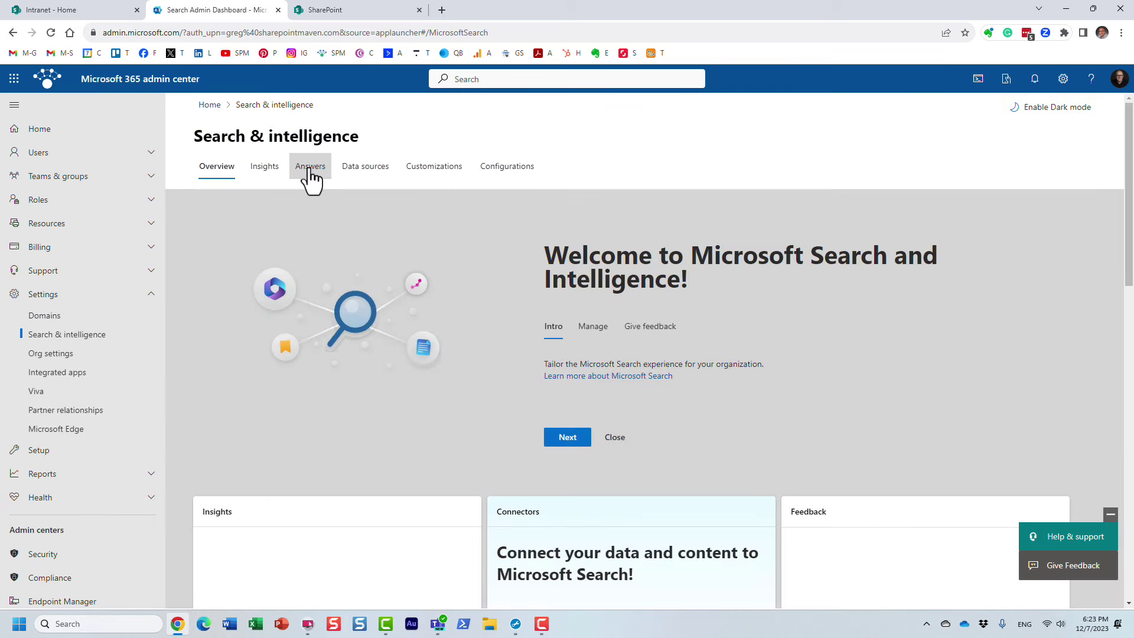
Step: Show the Answers Acronyms list and open the empty Add an acronym form
click(310, 172)
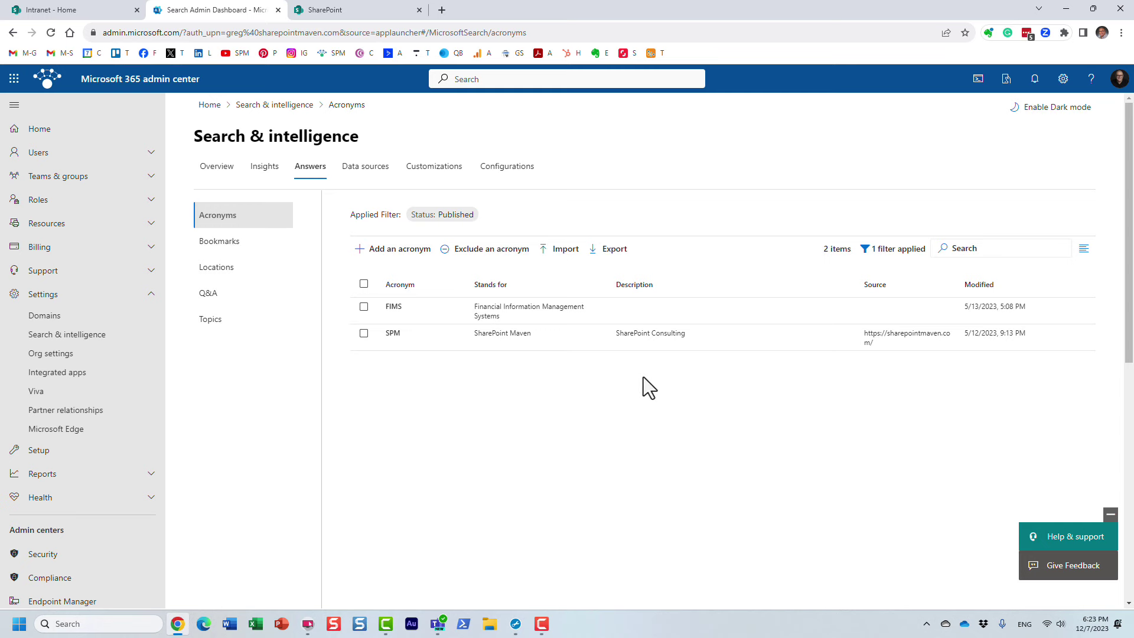
click(385, 254)
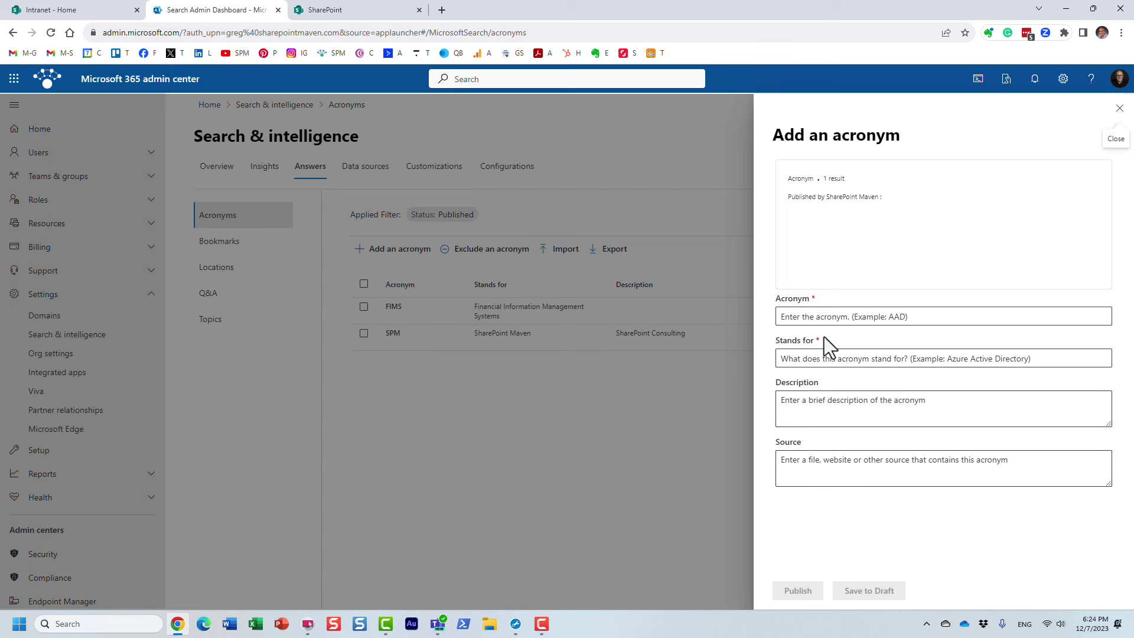
Step: Discard the new acronym form, view FIMS's details, then close them
click(1119, 108)
click(501, 308)
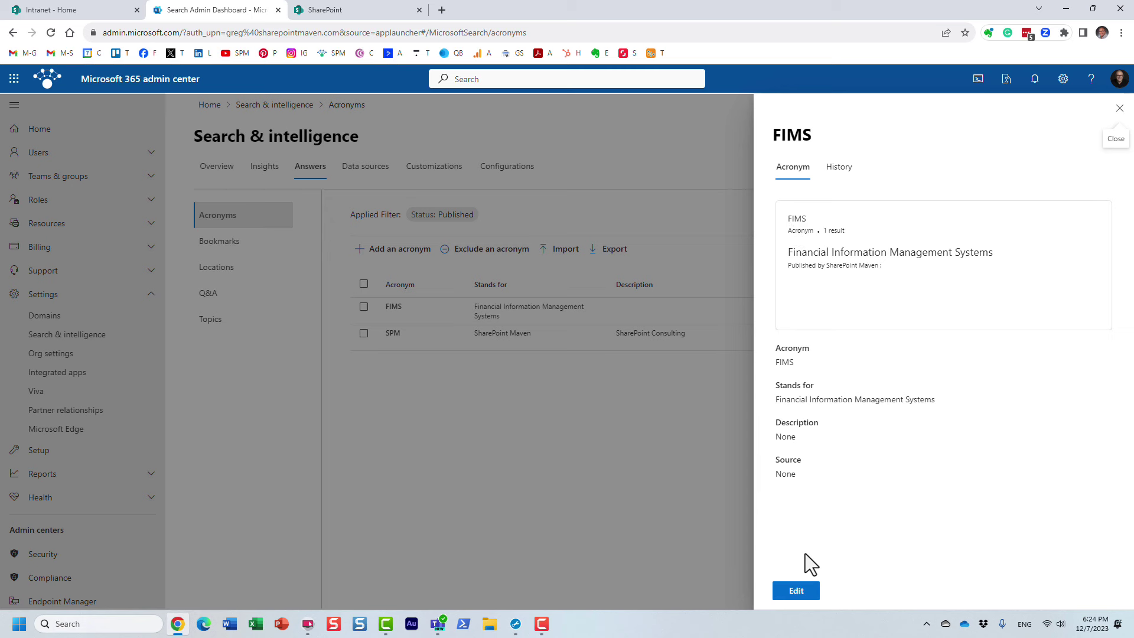
click(1119, 109)
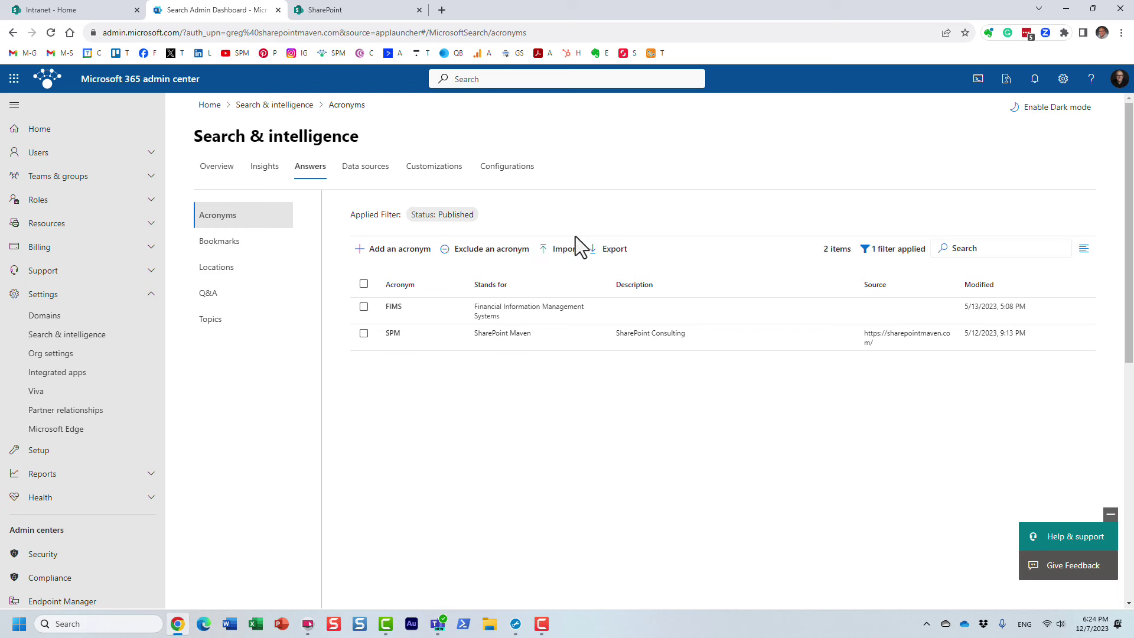
Step: In the SharePoint tab, search for 'fims', which returns no results
click(334, 15)
click(486, 83)
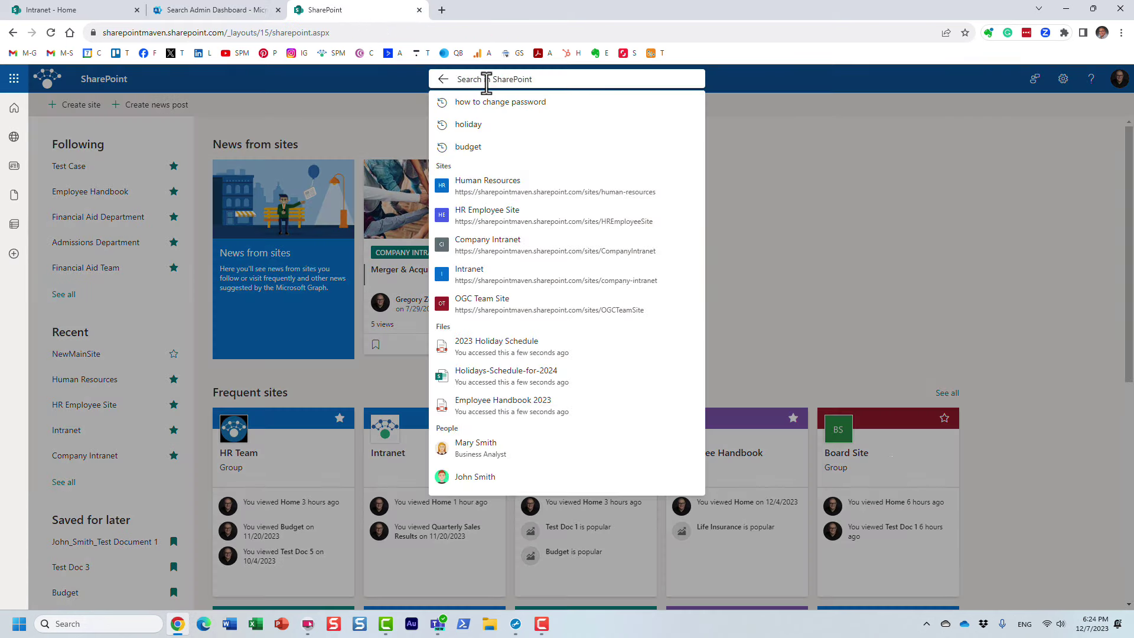
text(fims)
key(Return)
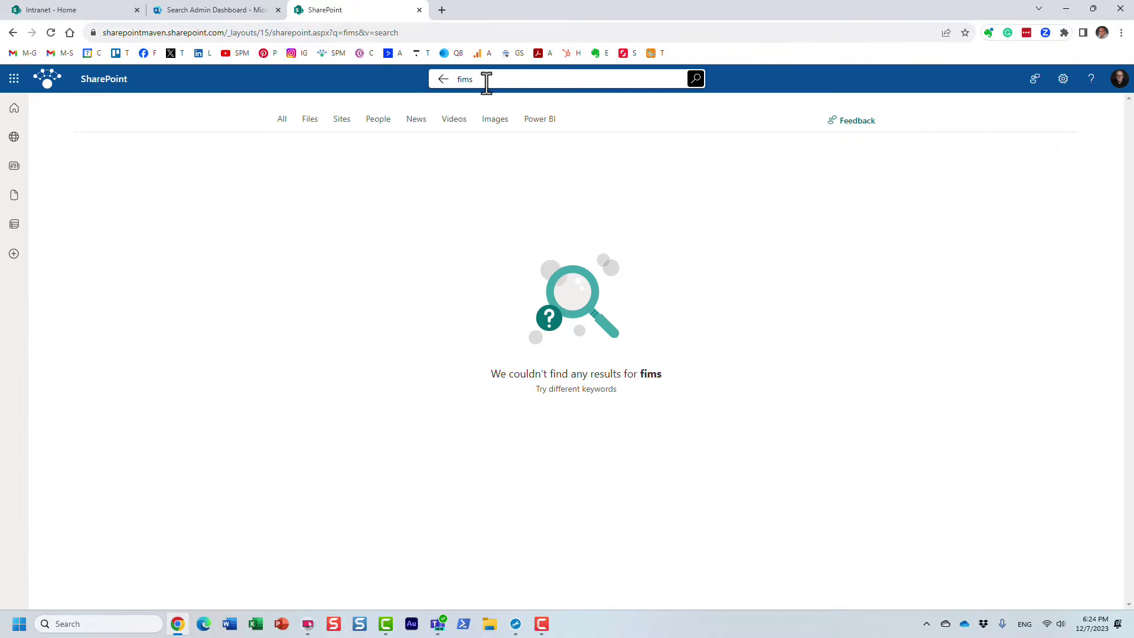
Step: Reload the start page and search 'fims' again to get the FIMS acronym answer
click(443, 80)
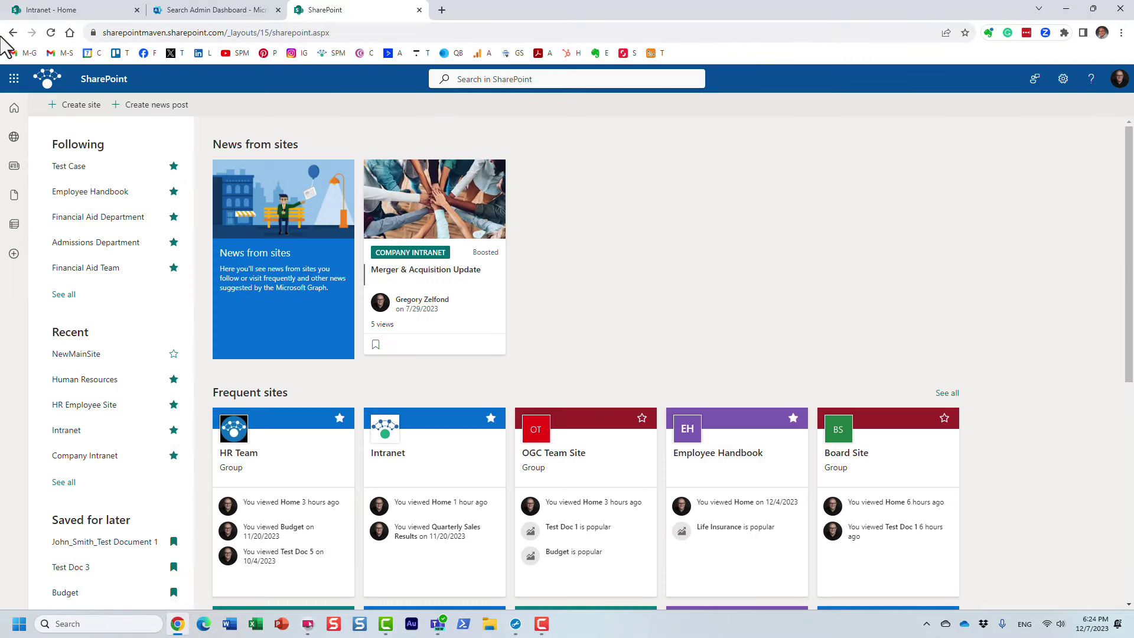
click(51, 32)
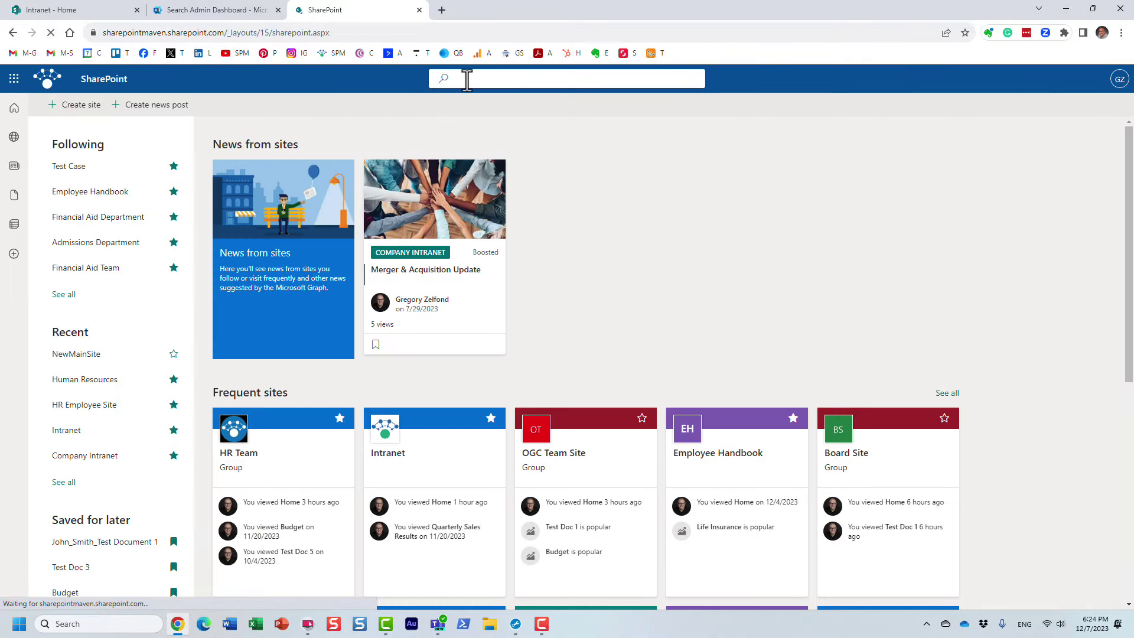
click(466, 79)
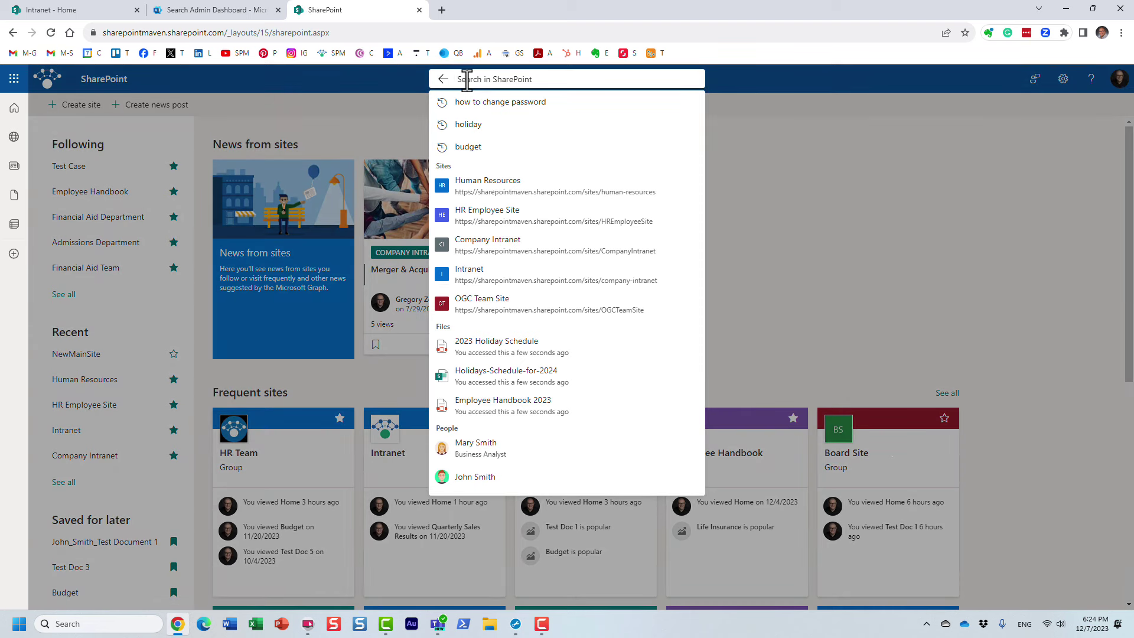
text(fims)
key(Return)
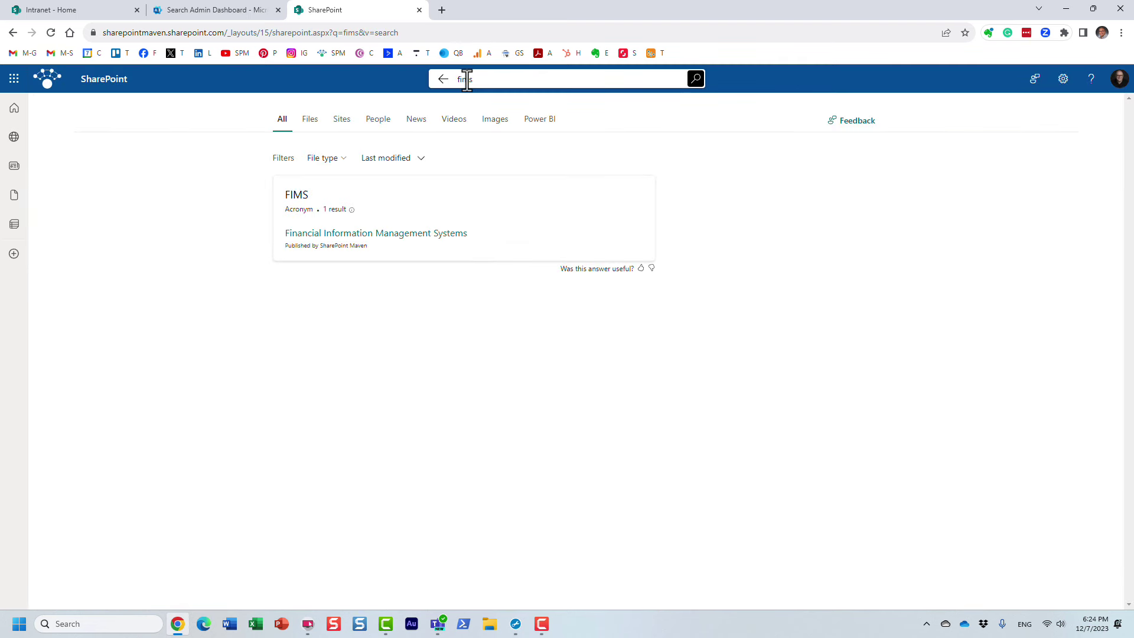